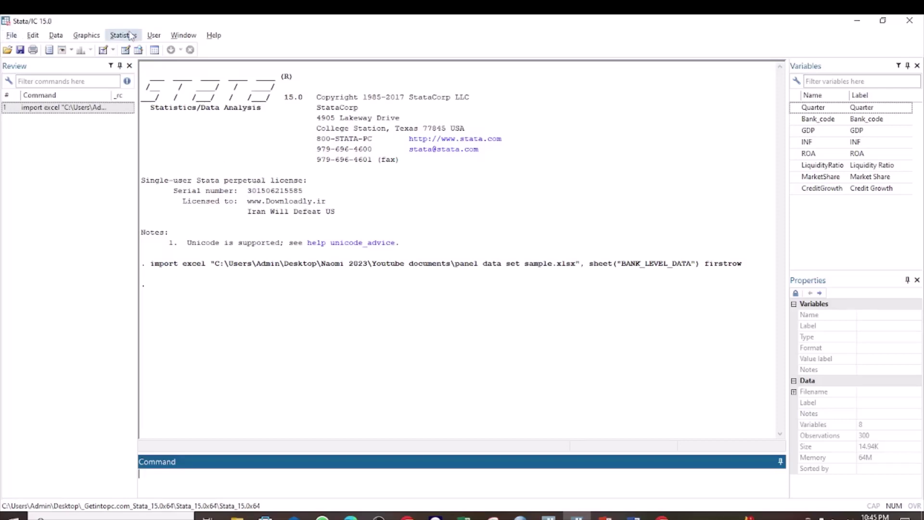
Bring up Statistics > Longitudinal/panel data > Setup and utilities to reach 'Declare dataset to be panel data'.
click(129, 36)
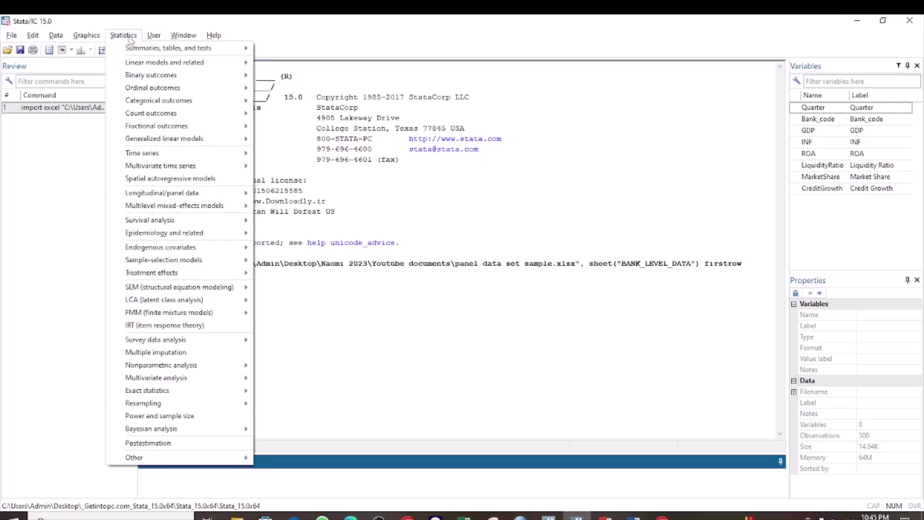
mouse_move(158, 194)
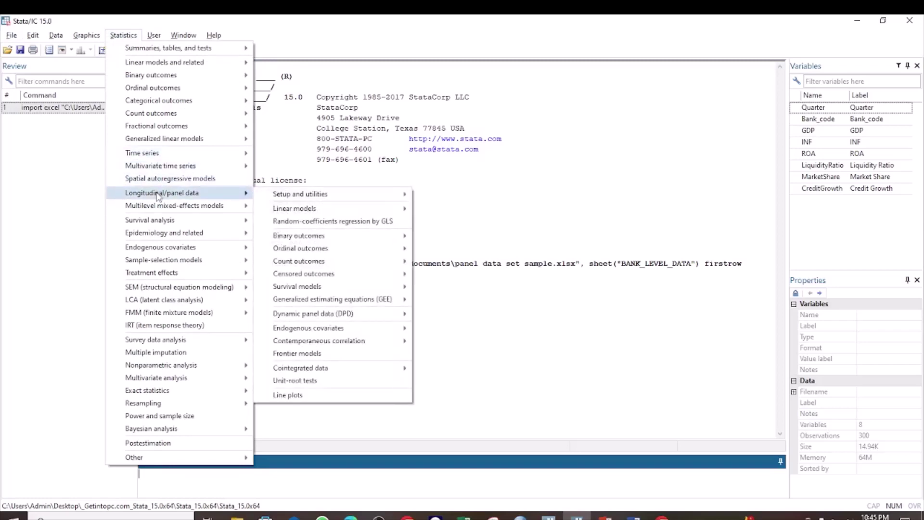
mouse_move(301, 198)
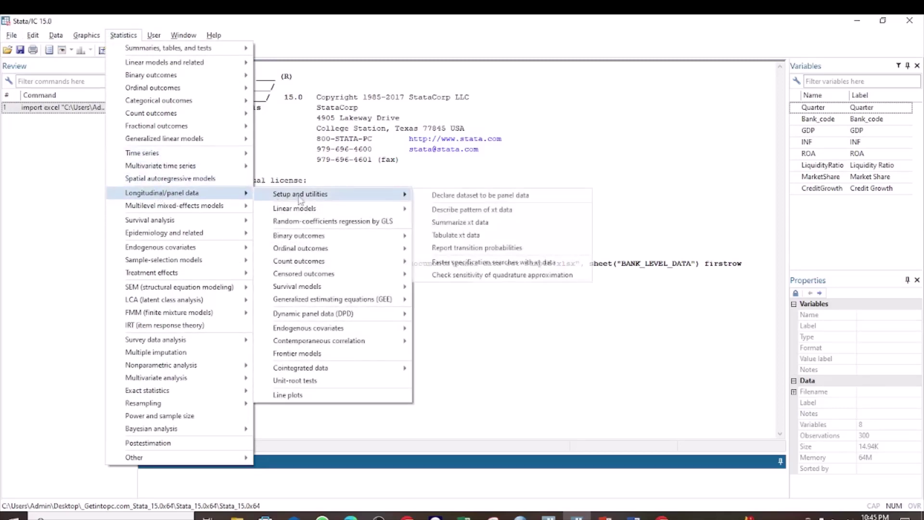
Run xtset with Bank_code as panel ID and Quarter as a quarterly time variable.
click(460, 197)
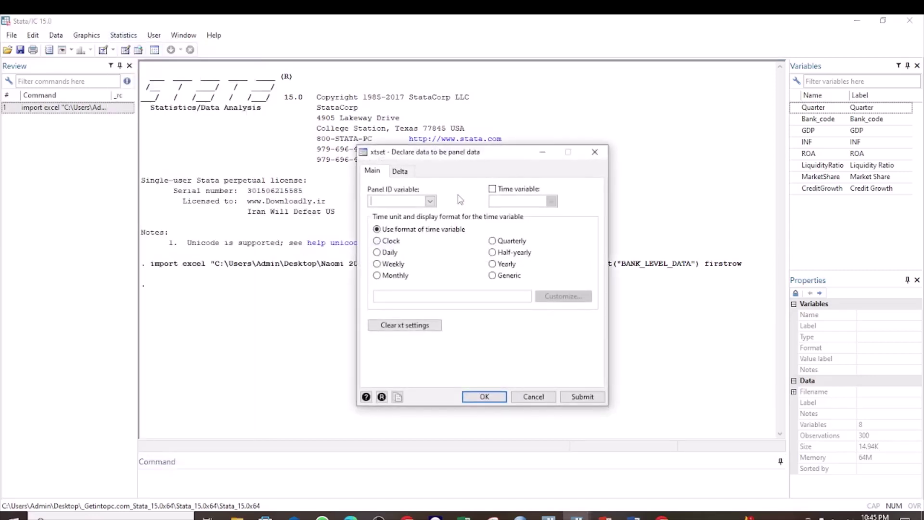
click(430, 202)
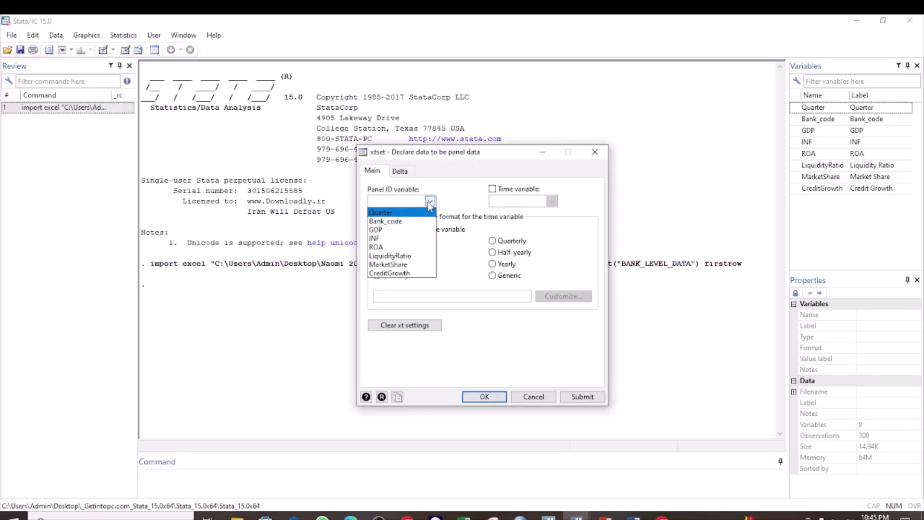
click(398, 222)
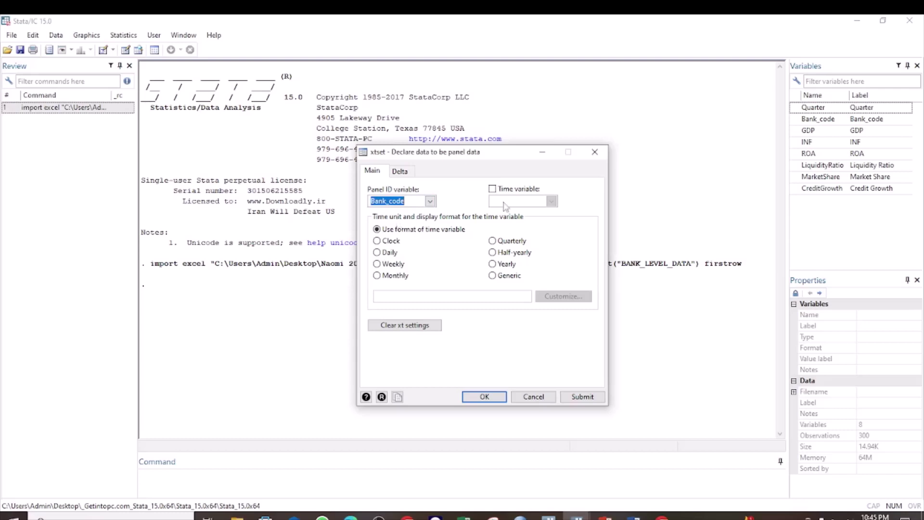
click(492, 190)
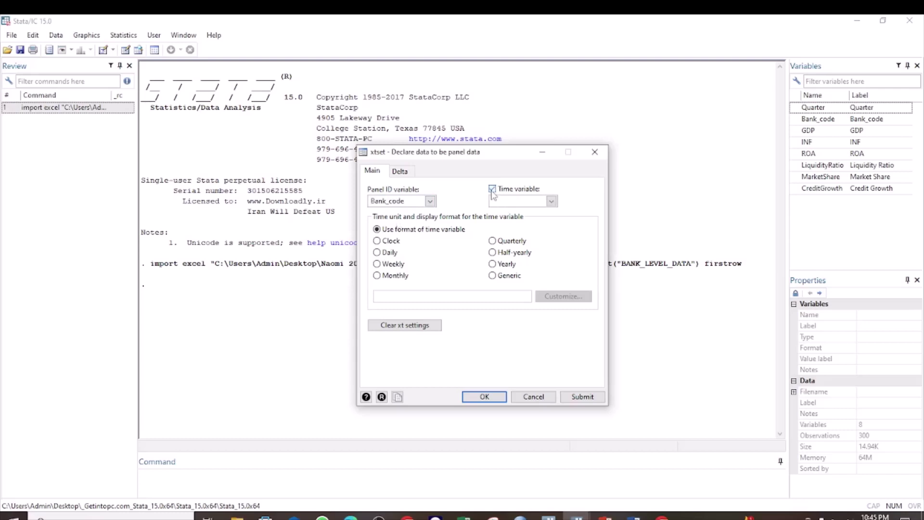
click(552, 202)
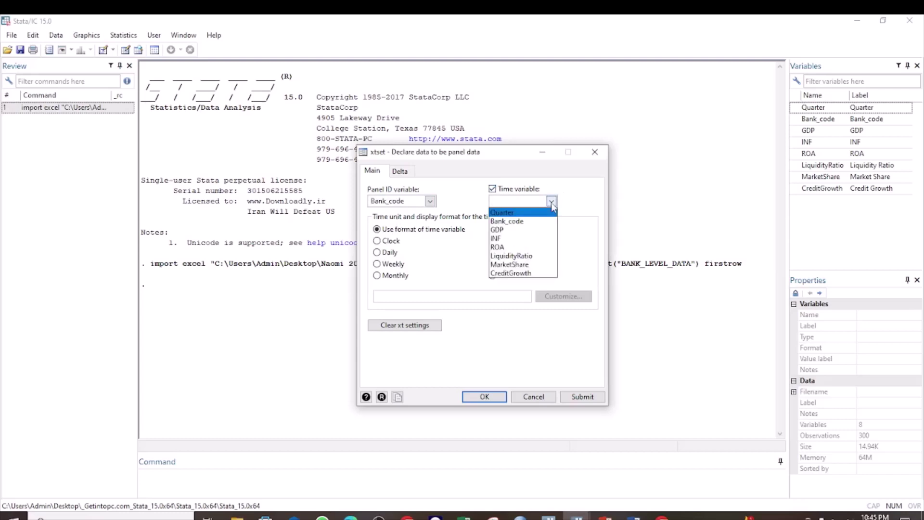
click(515, 212)
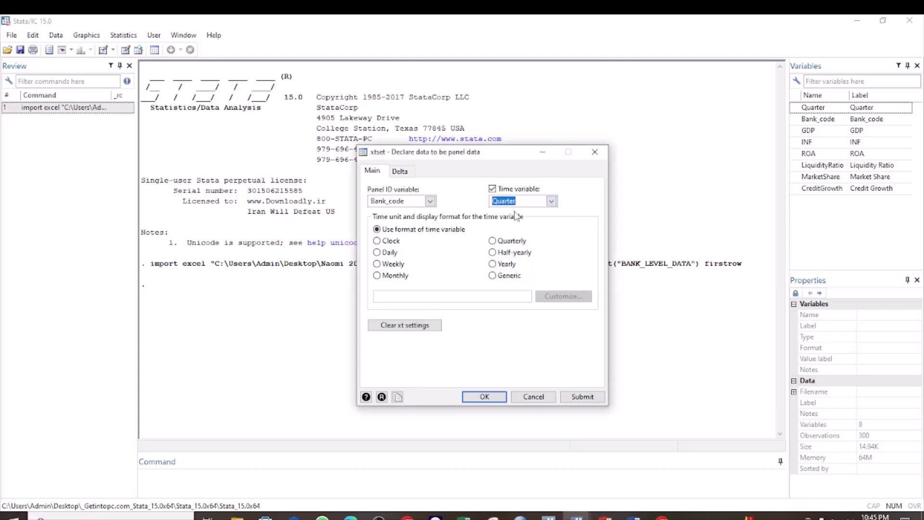
click(493, 241)
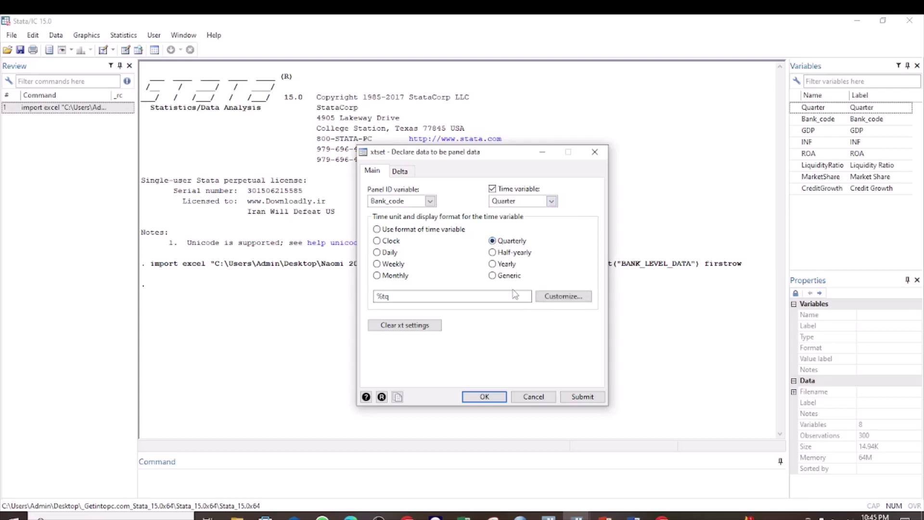
click(483, 397)
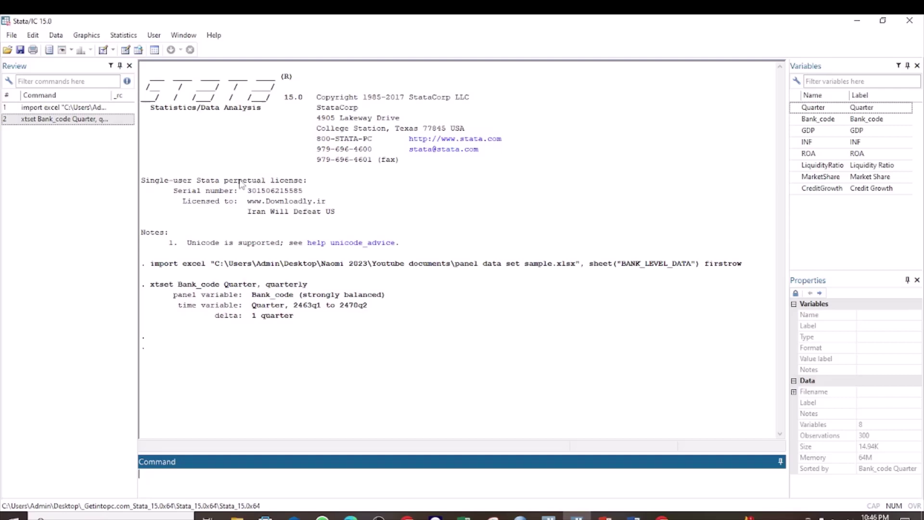
Bring up Longitudinal/panel data > Linear models to reach 'Linear regression (FE, RE, PA, BE)'.
click(118, 38)
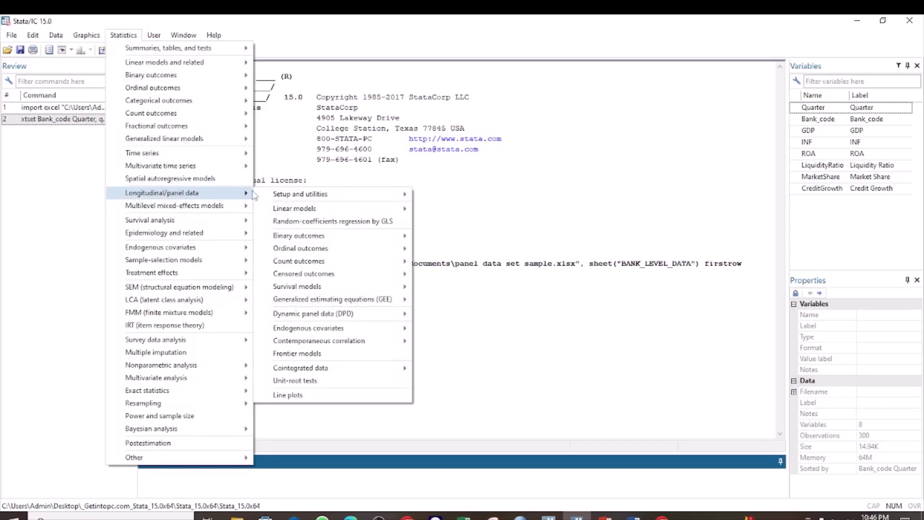
mouse_move(286, 195)
mouse_move(292, 212)
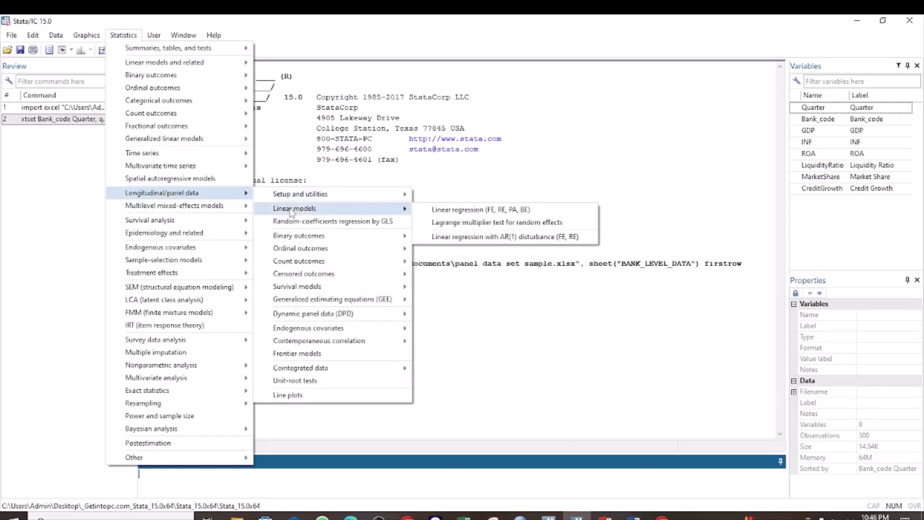
In xtreg, choose ROA as dependent and GDP, INF, LiquidityRatio, MarketShare, CreditGrowth as regressors.
click(444, 211)
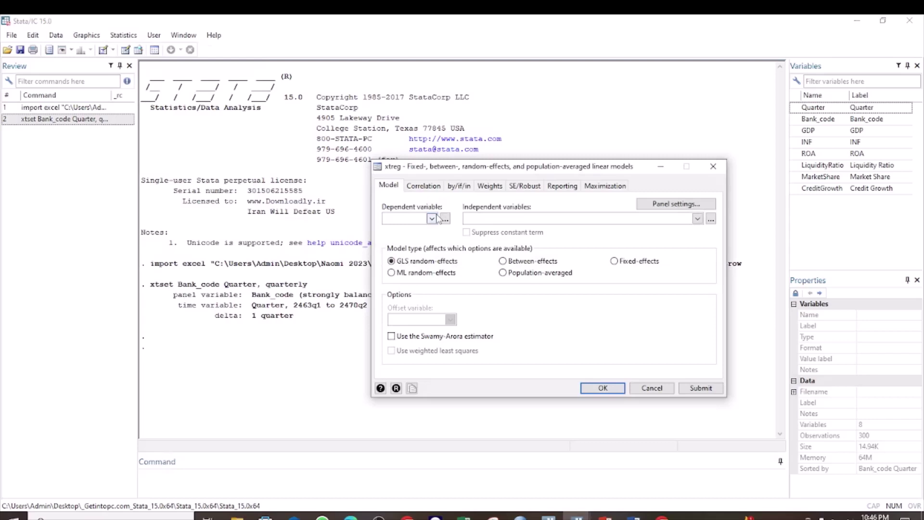
click(432, 220)
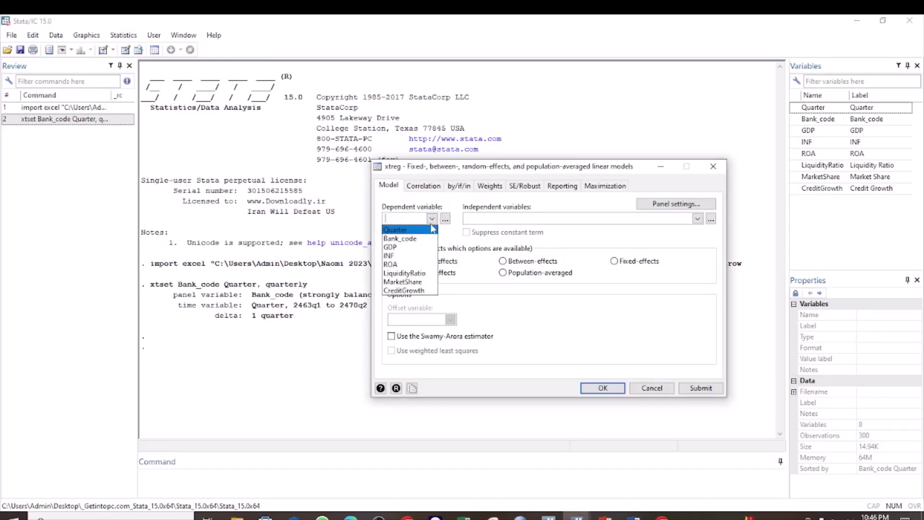
click(394, 264)
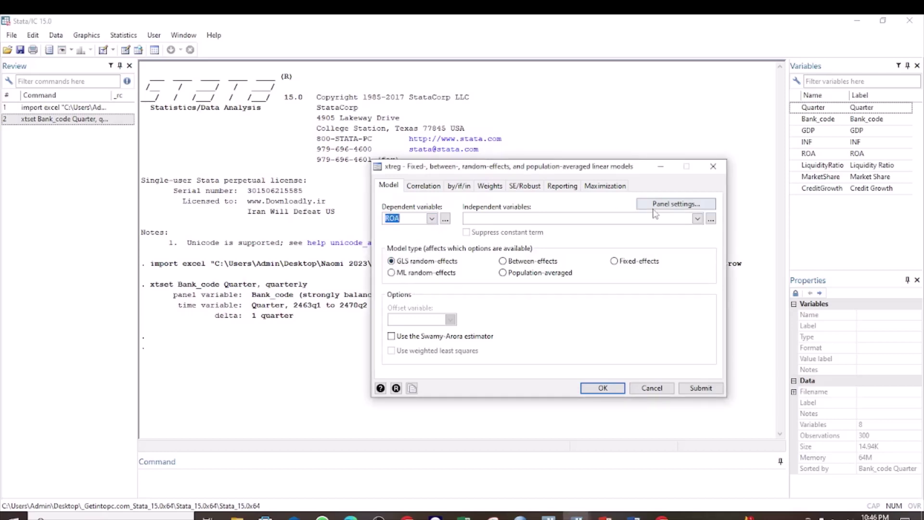
click(698, 219)
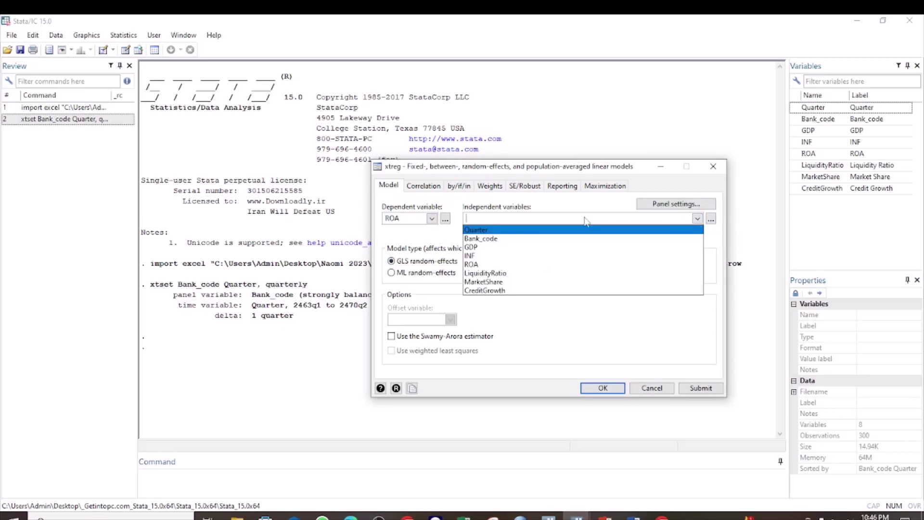
click(474, 247)
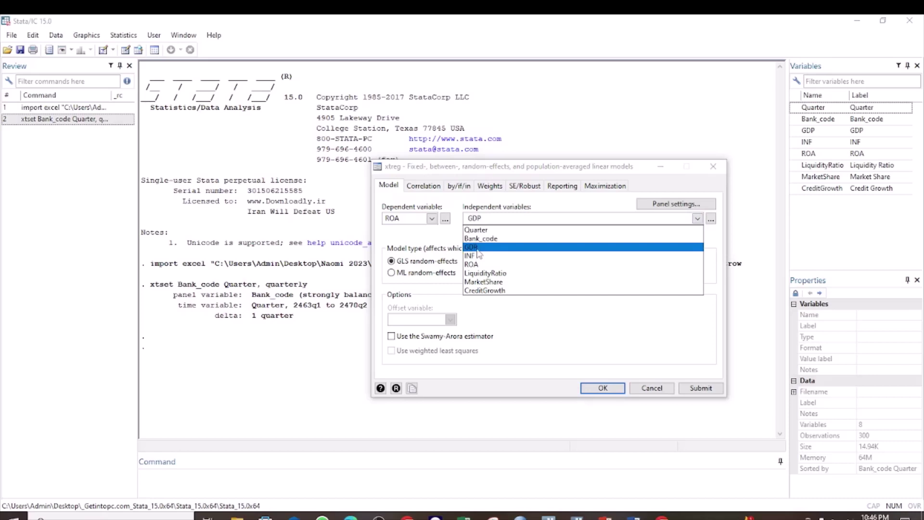
click(470, 256)
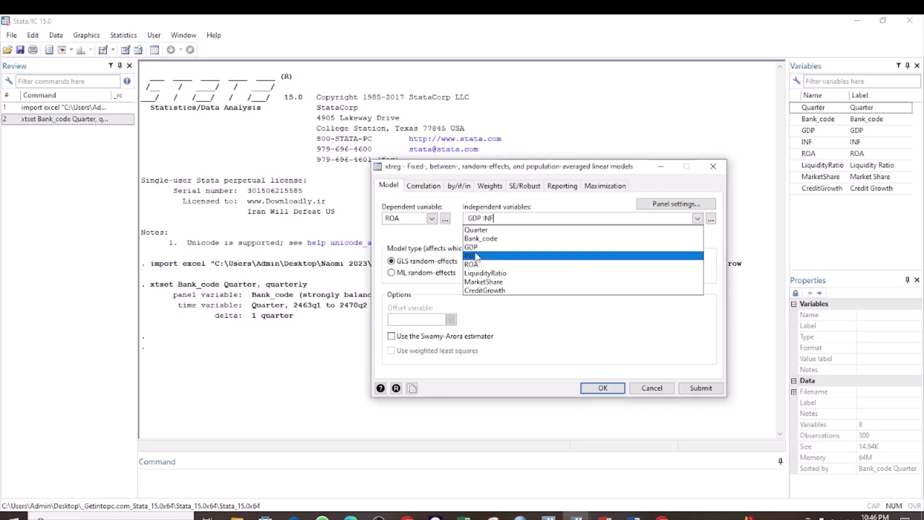
click(501, 273)
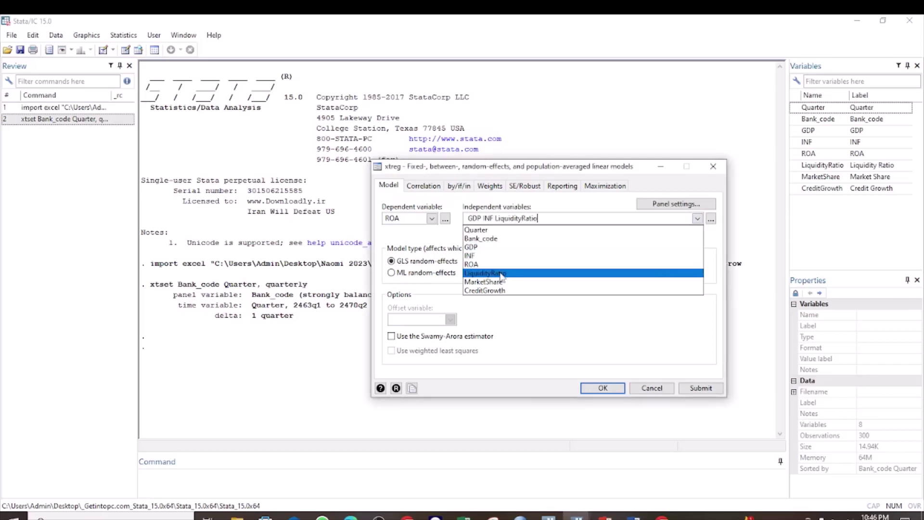
click(492, 283)
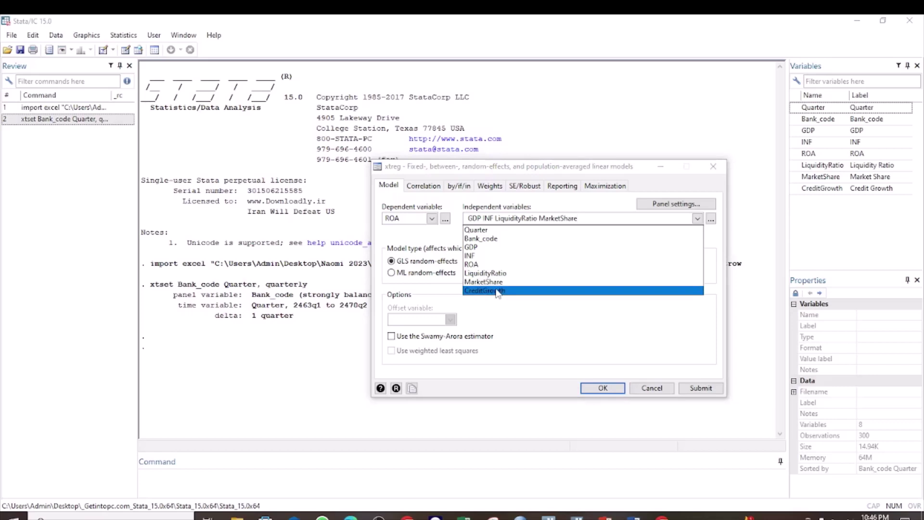
click(497, 291)
click(539, 329)
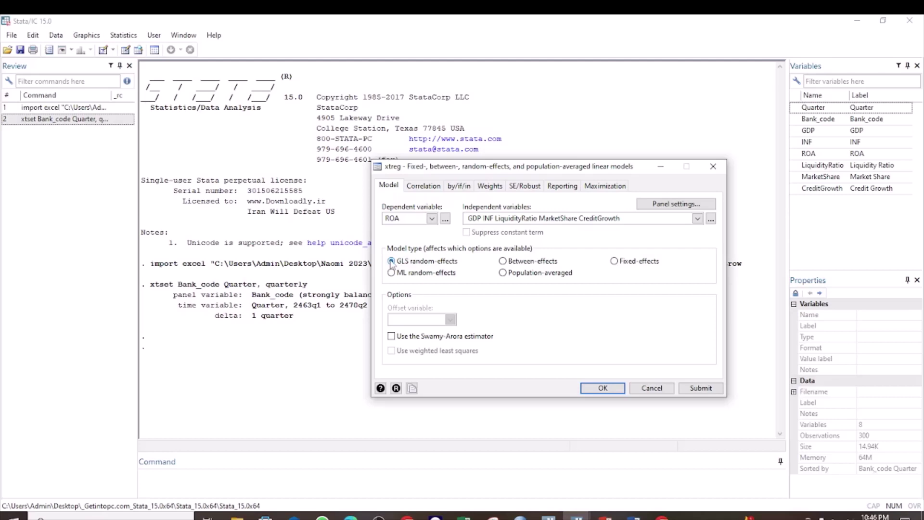
Run the GLS random-effects xtreg of ROA on the five regressors.
click(602, 388)
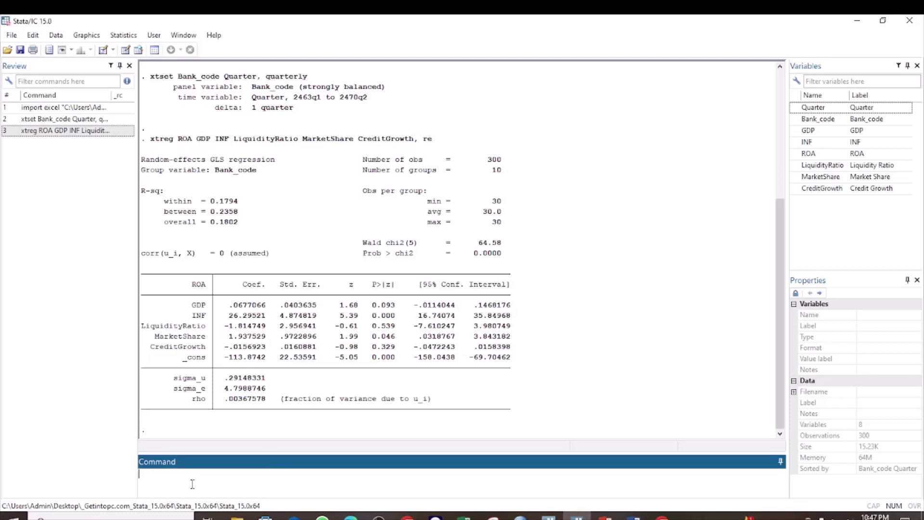
Store the random-effects estimates with 'estimate store re'.
text(estimate store re)
key(Return)
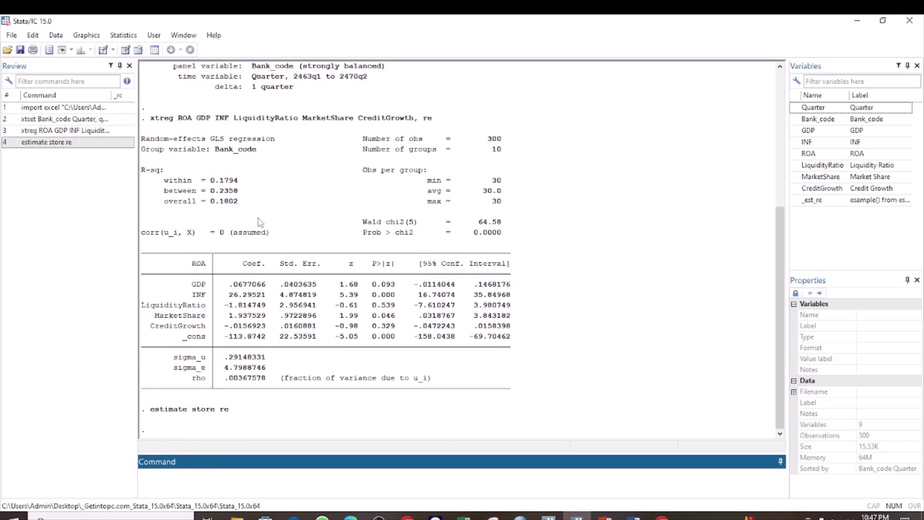
Rerun the xtreg regression of ROA with the Fixed-effects model type selected.
click(136, 39)
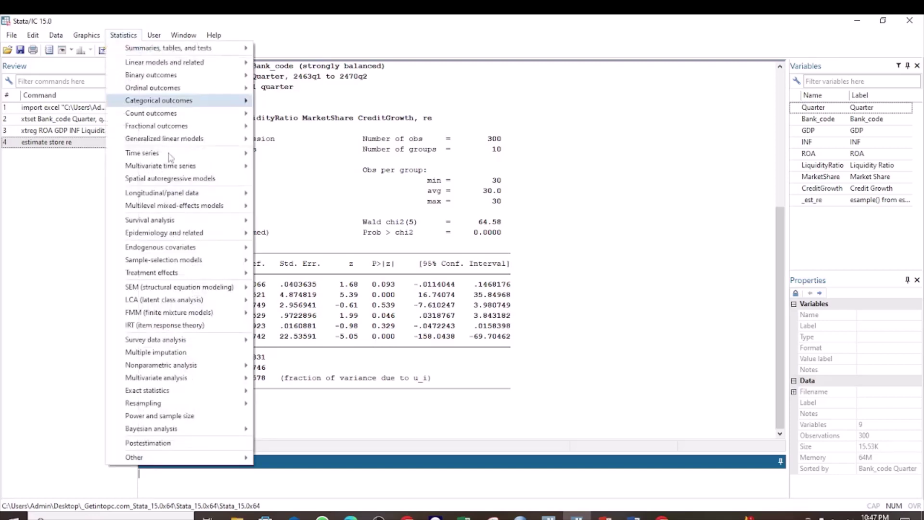
mouse_move(176, 197)
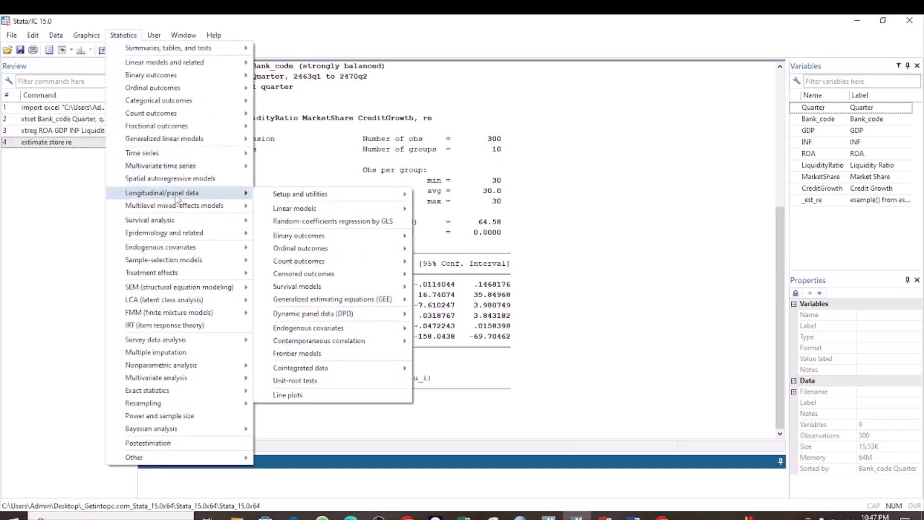
mouse_move(299, 196)
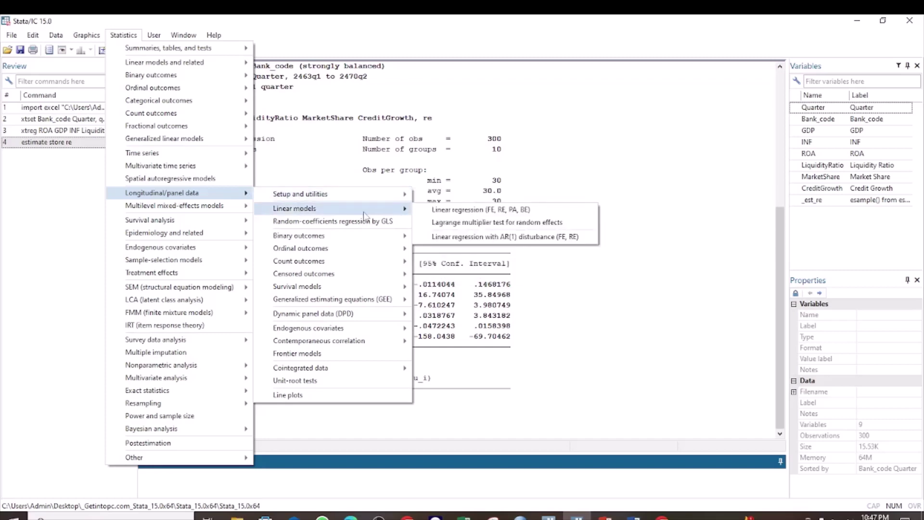
click(436, 209)
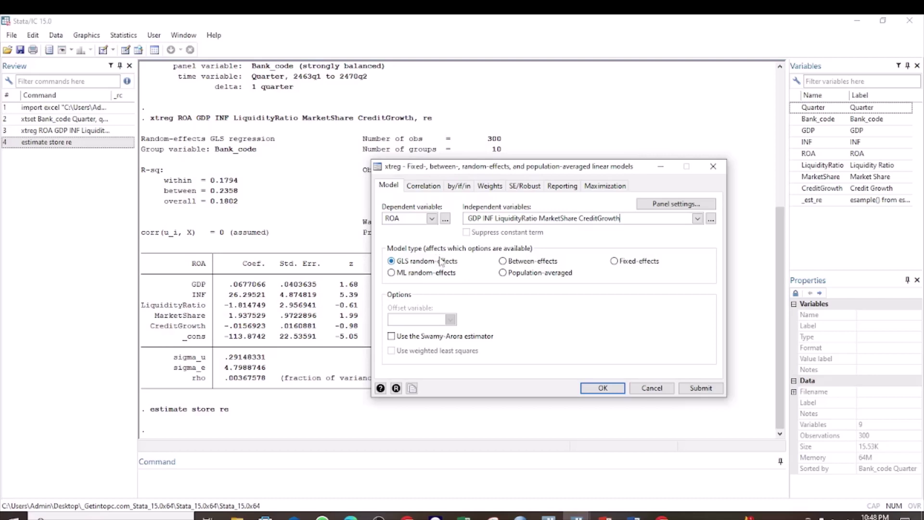
click(616, 263)
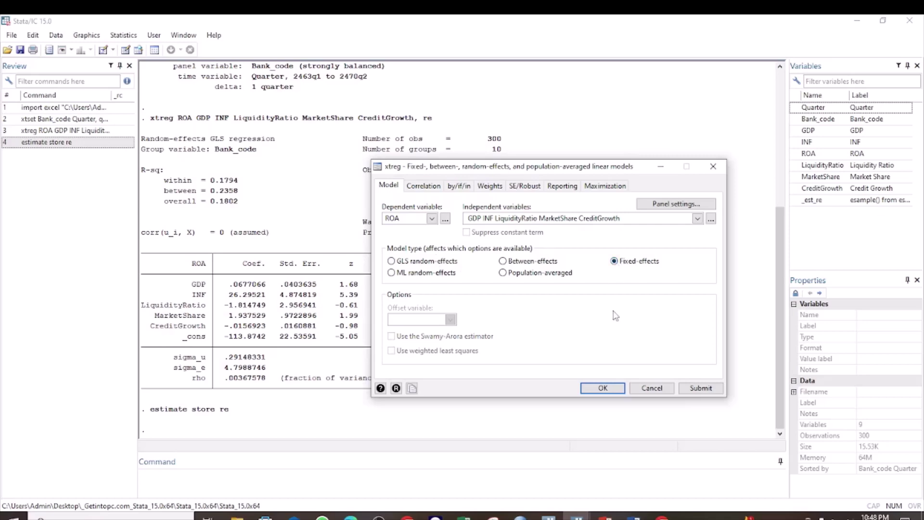
click(602, 389)
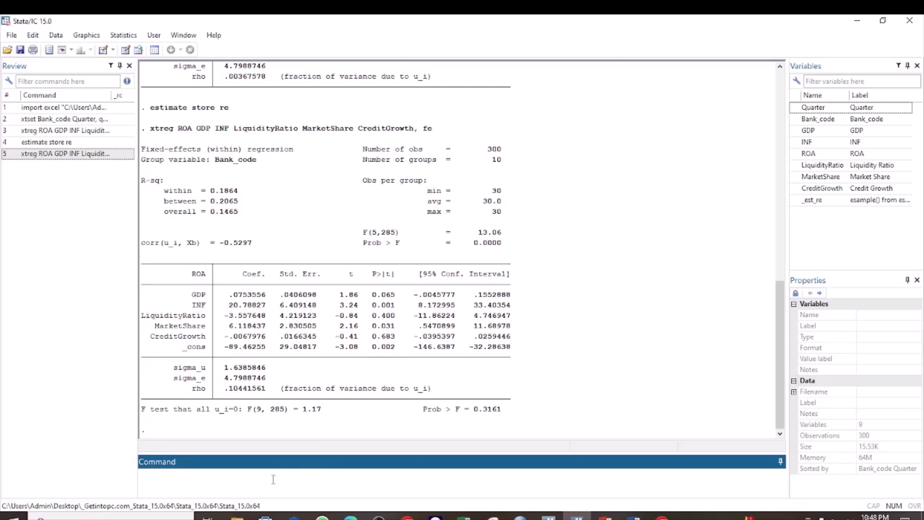
Store the fixed-effects estimates with 'estimate store fe'.
text(estimate store fe)
key(Return)
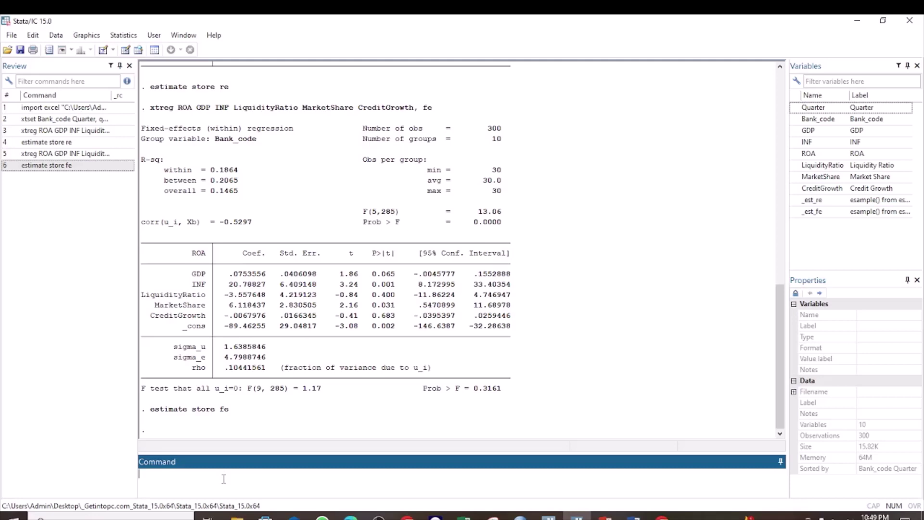
Run 'hausman fe re' to compare the fixed- and random-effects estimates.
text(hausman fe re)
key(Return)
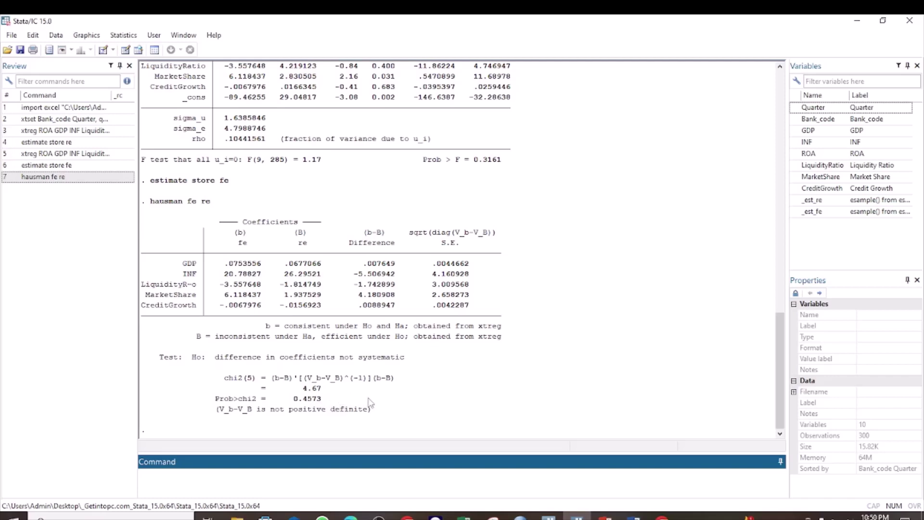
click(413, 401)
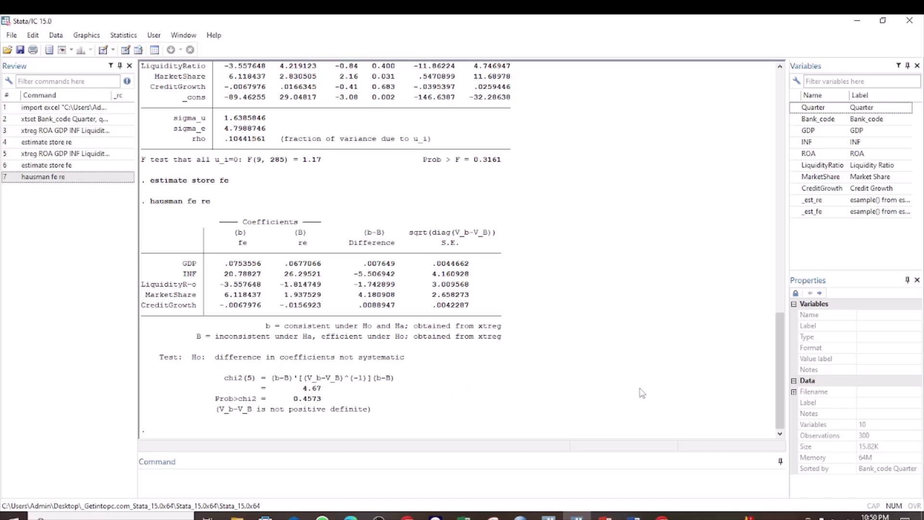
Scroll the Results window up to the random-effects xtreg output.
drag(782, 395, 787, 216)
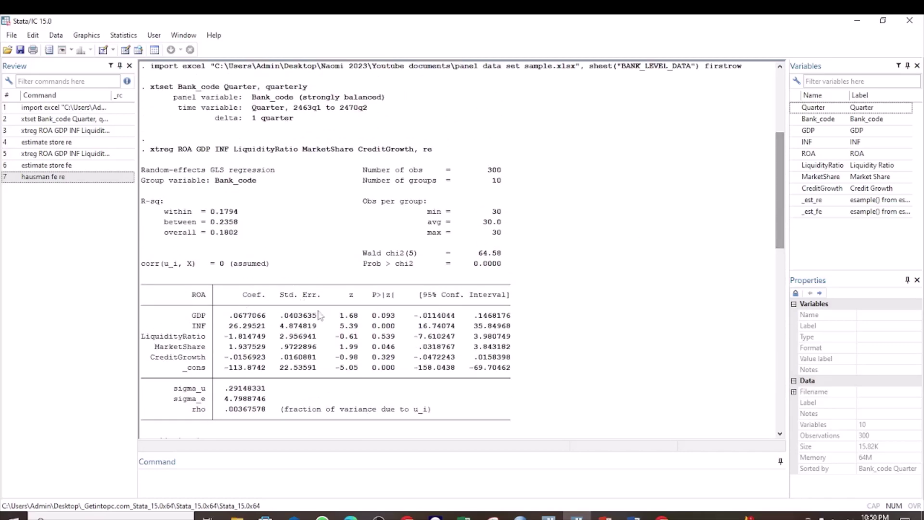